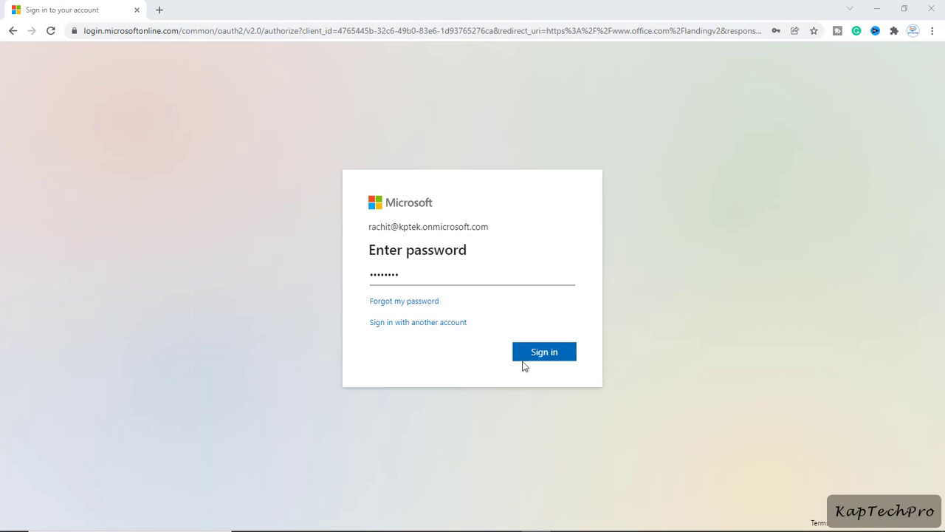
Step: Submit the administrator account password to finish signing in to Microsoft 365
click(557, 357)
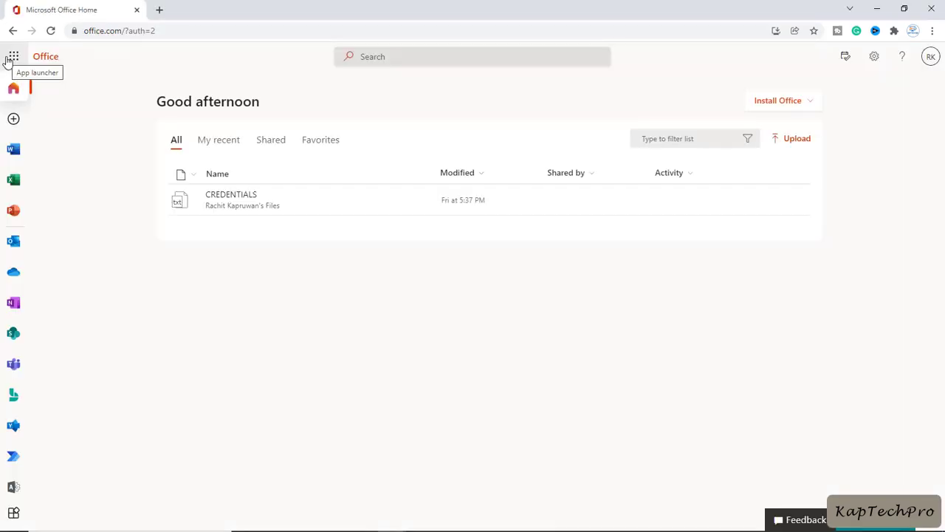
Step: Open the admin center from the app launcher and go to Teams & groups > Shared mailboxes
click(14, 56)
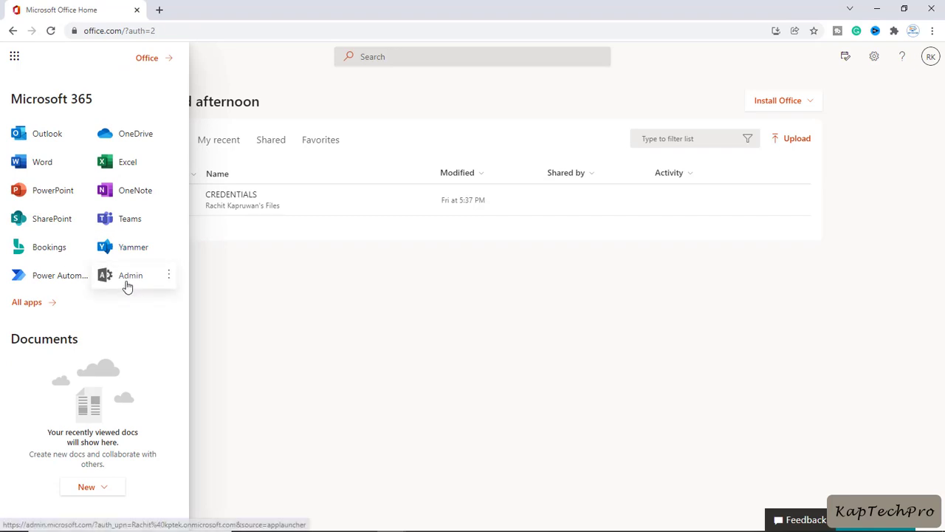
click(127, 284)
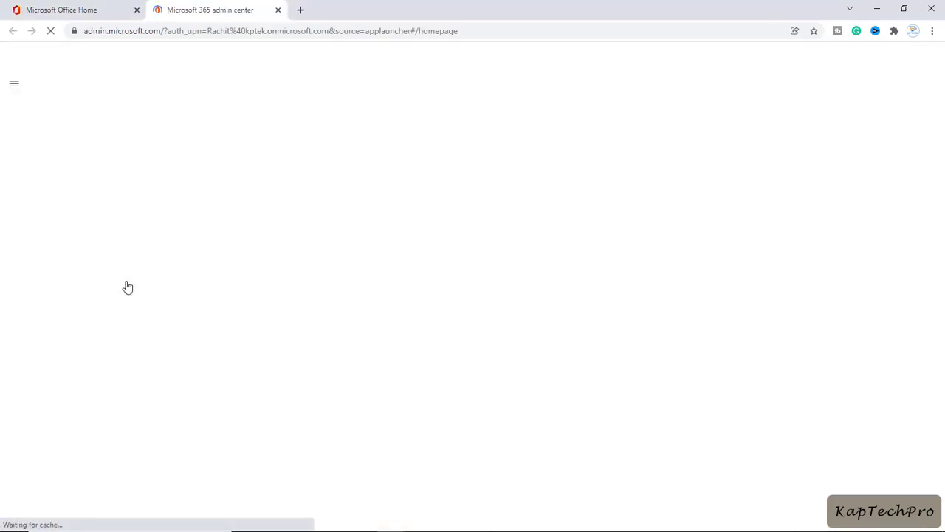
click(13, 86)
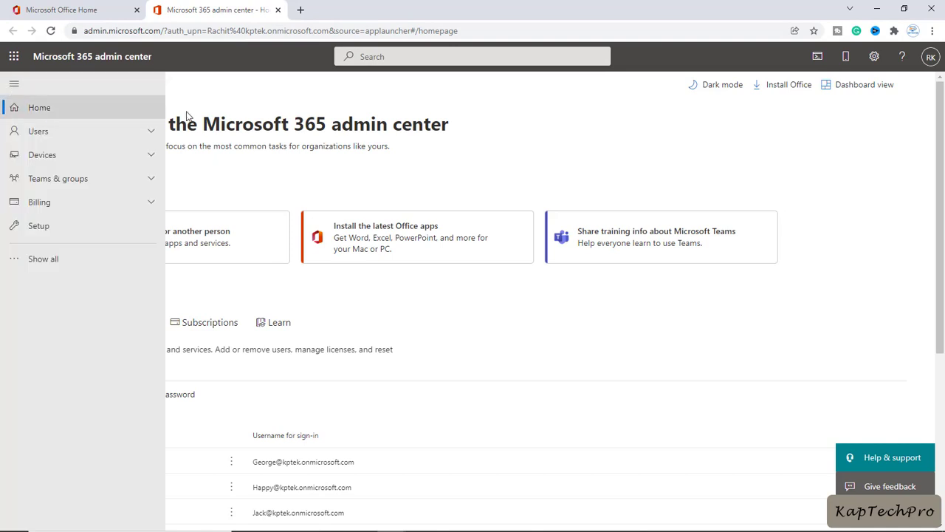
click(144, 181)
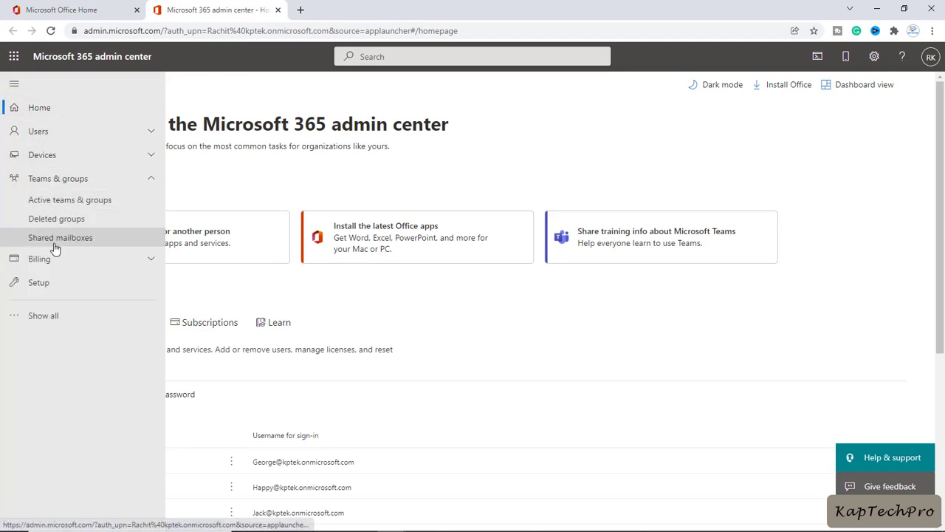
click(56, 244)
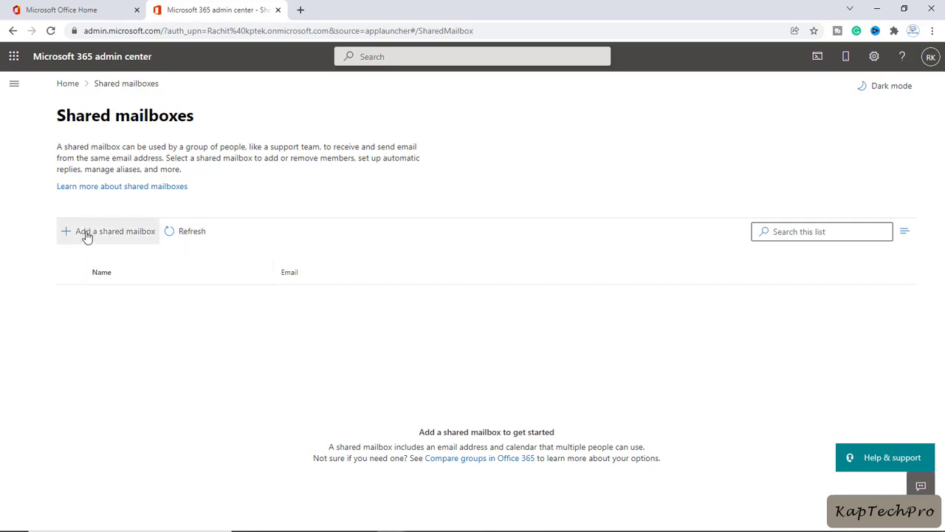
Step: Add a shared mailbox named HELPDESK with the e-mail address helpdesk and save it
click(125, 235)
click(666, 211)
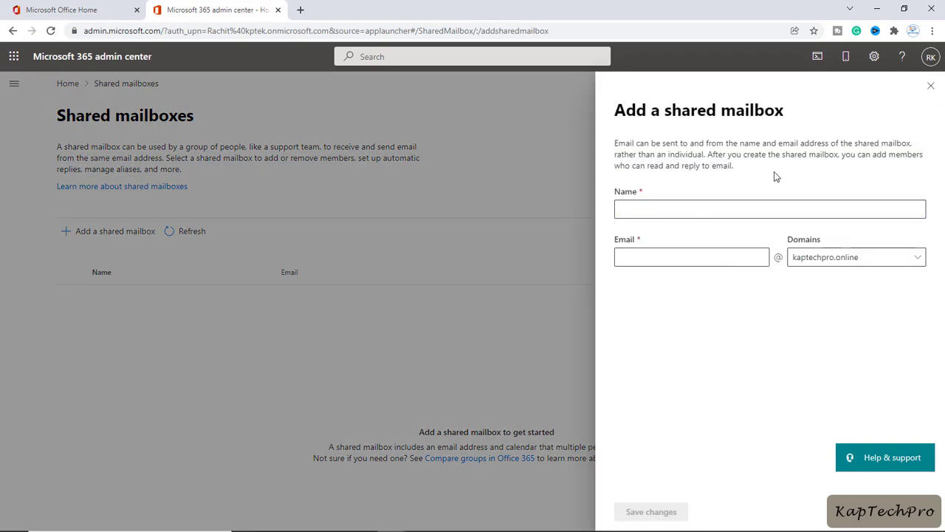
click(676, 212)
text(HEL)
click(662, 256)
text(helpdesk)
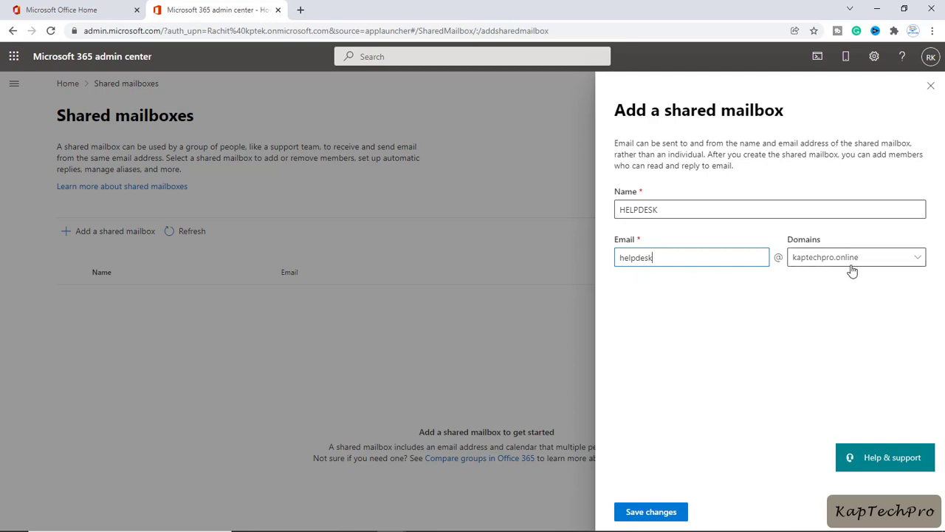
click(657, 516)
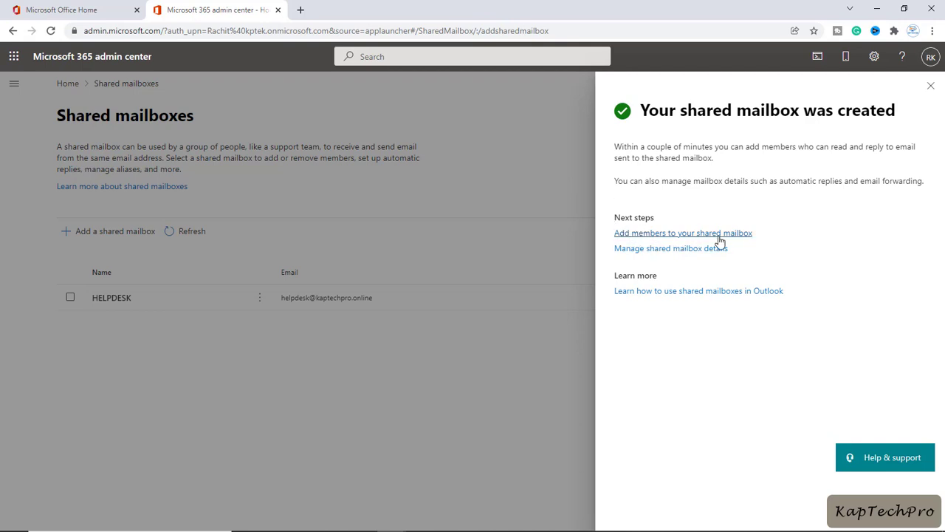
Step: Add the first and last listed users as the two HELPDESK members
click(720, 233)
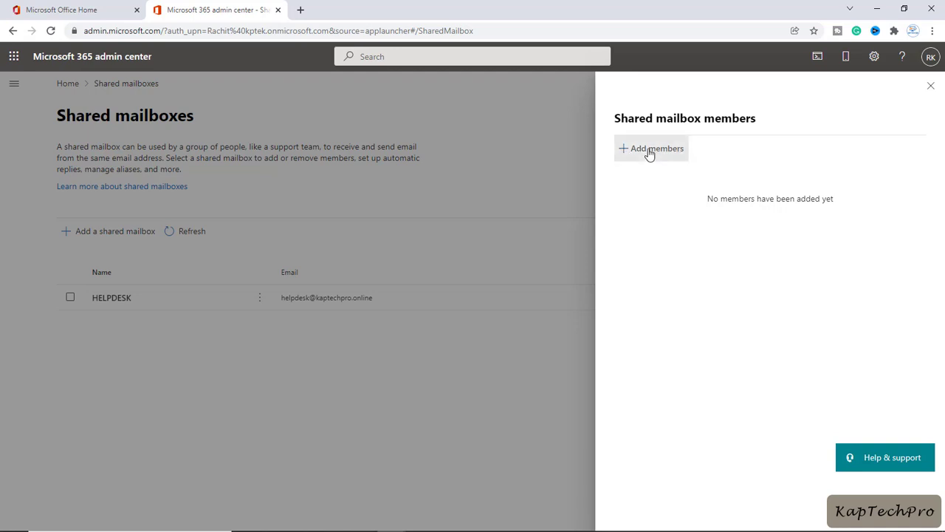
click(649, 153)
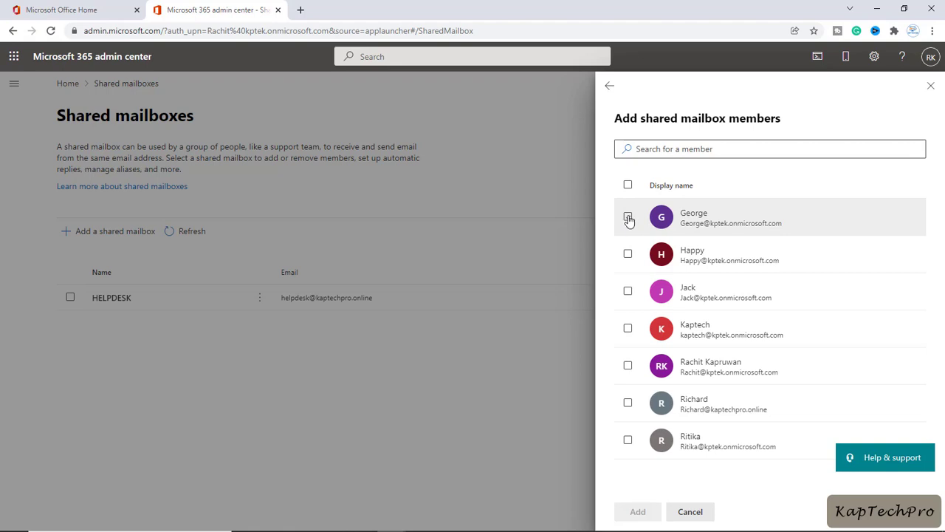
click(628, 218)
click(629, 441)
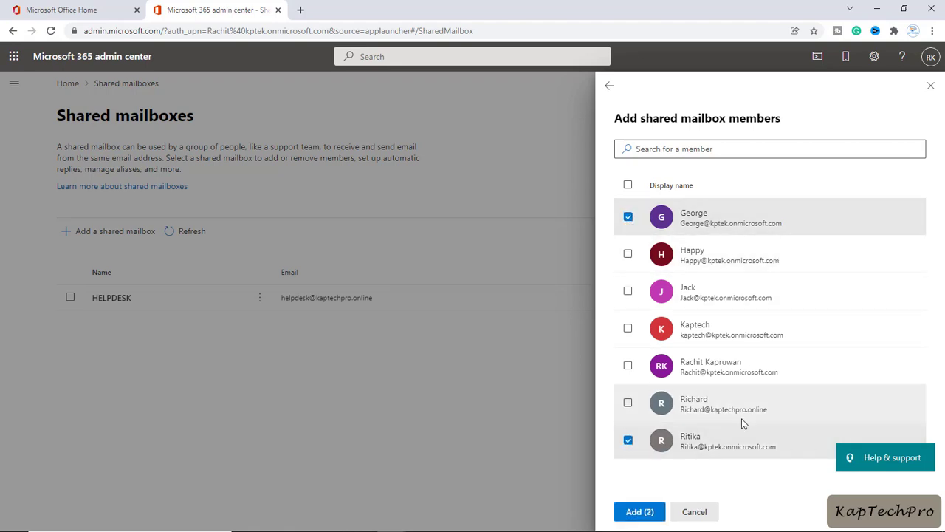
click(640, 517)
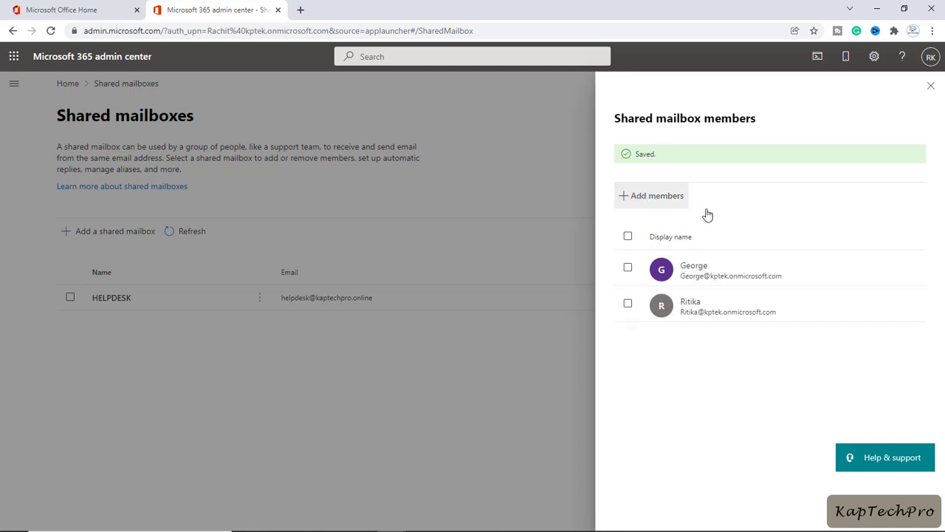
Step: Review the HELPDESK mailbox details, then close the pane and clear the row selection
click(931, 87)
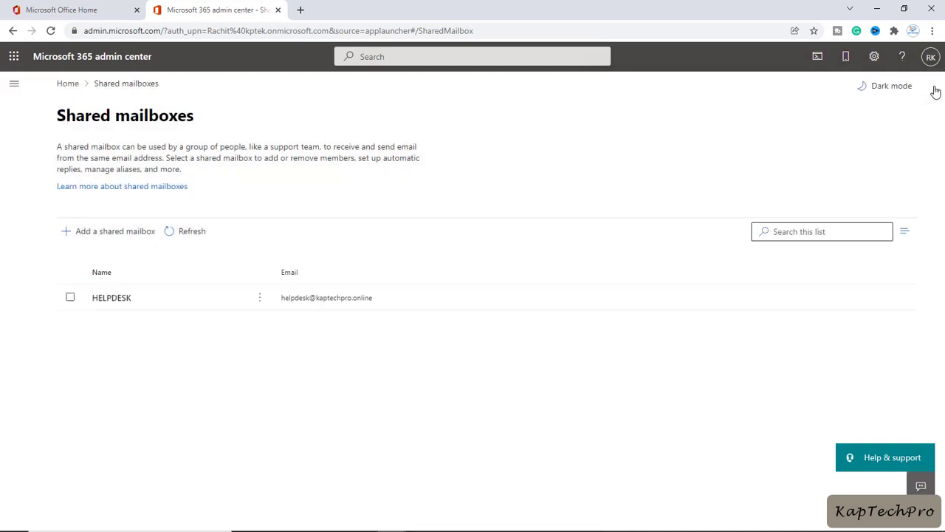
click(108, 299)
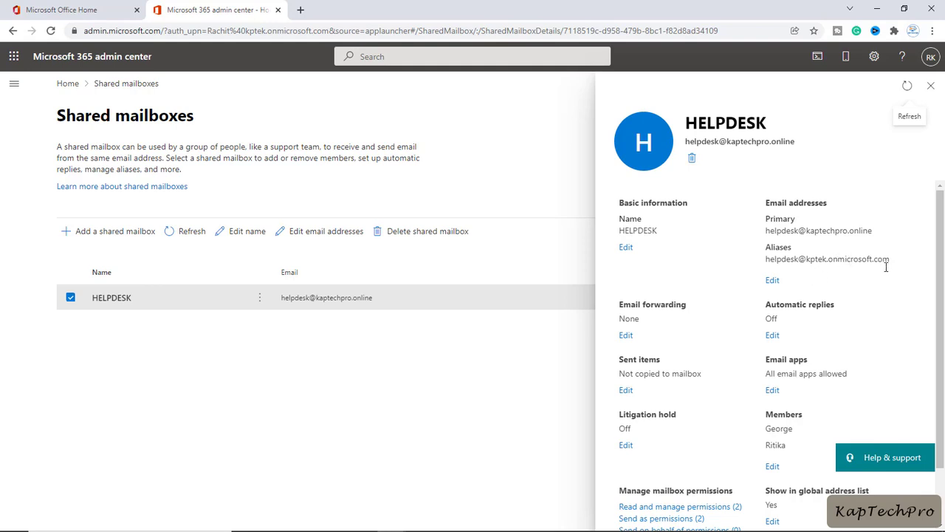
scroll(806, 334, down, 1)
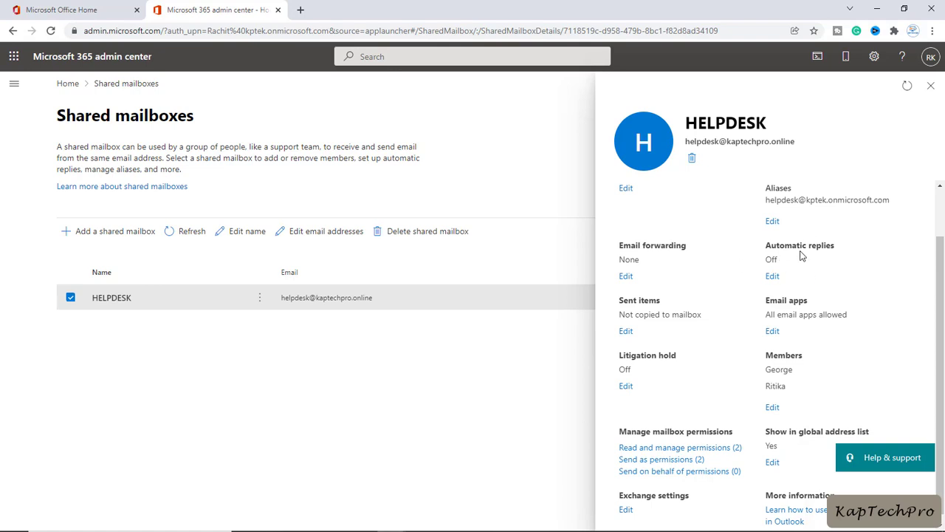
scroll(837, 288, down, 1)
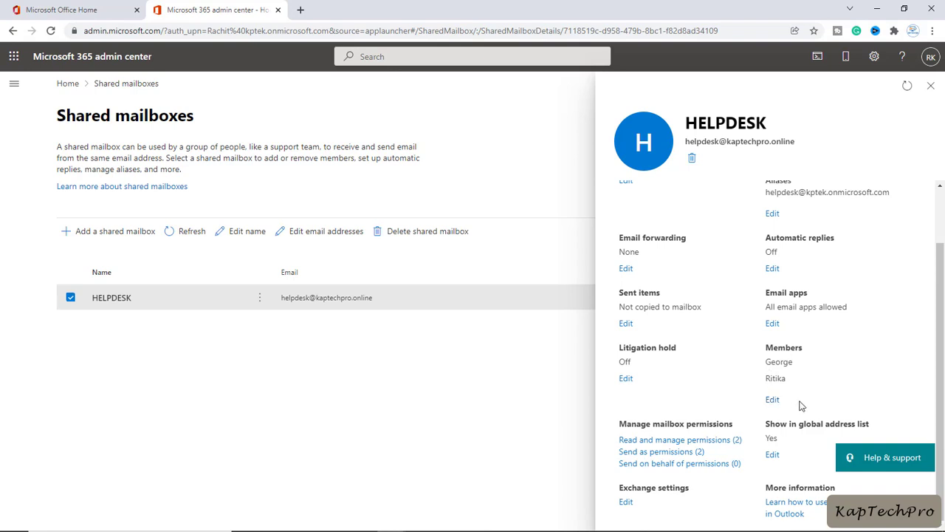
click(215, 301)
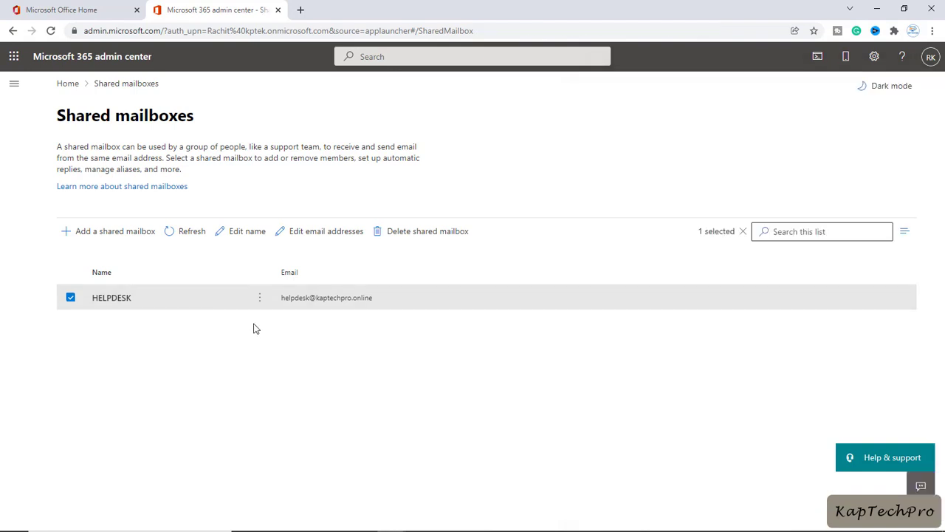
click(71, 298)
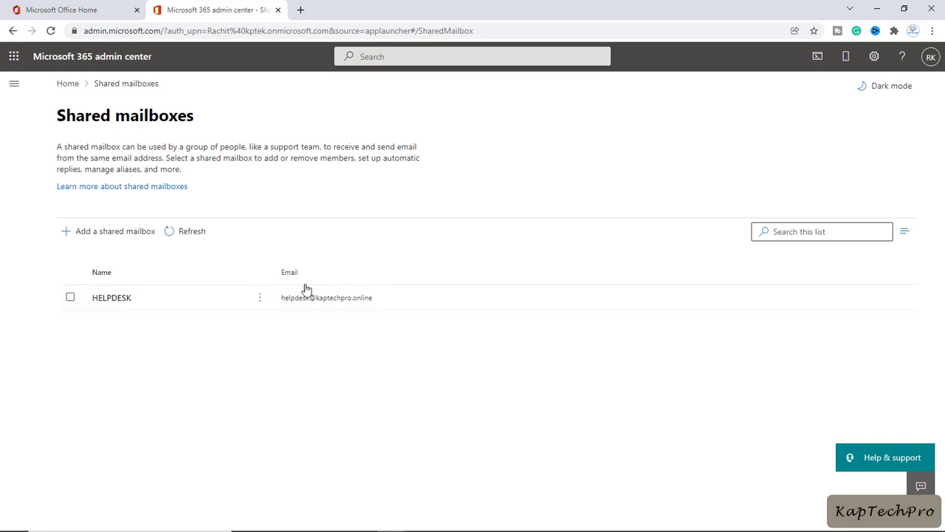
Step: Open a new tab, then a new Incognito window from the Chrome menu
click(300, 10)
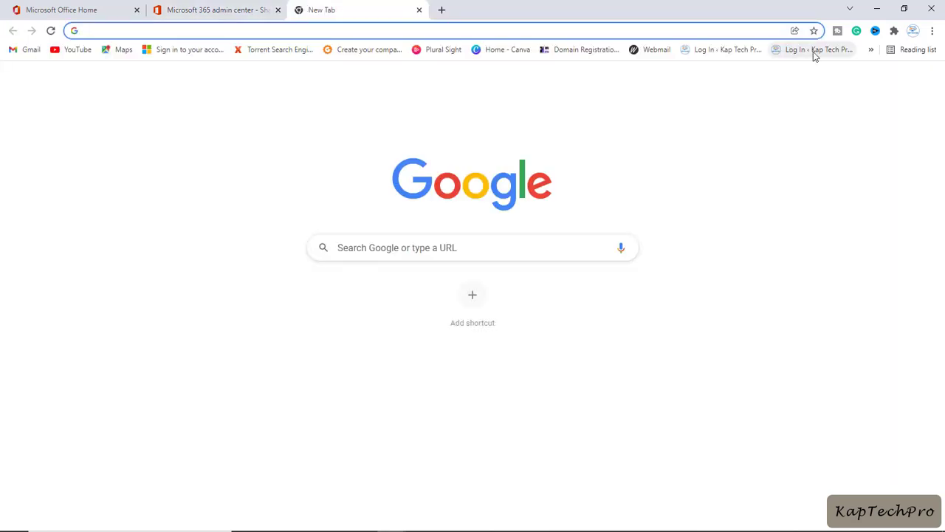
click(932, 30)
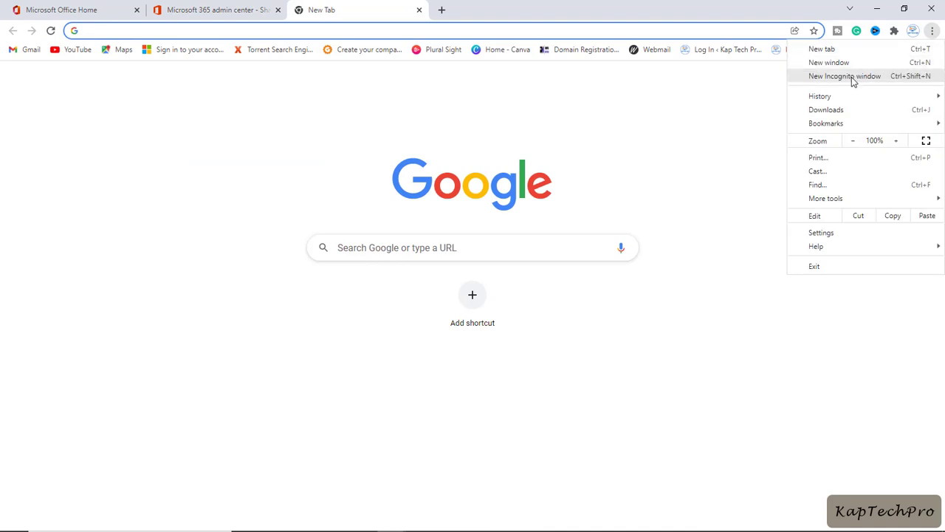
click(886, 77)
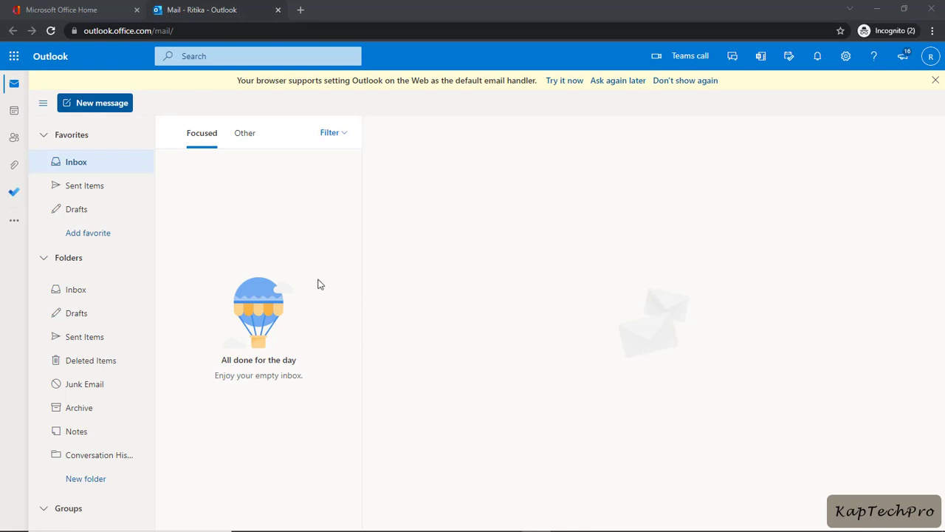
click(930, 57)
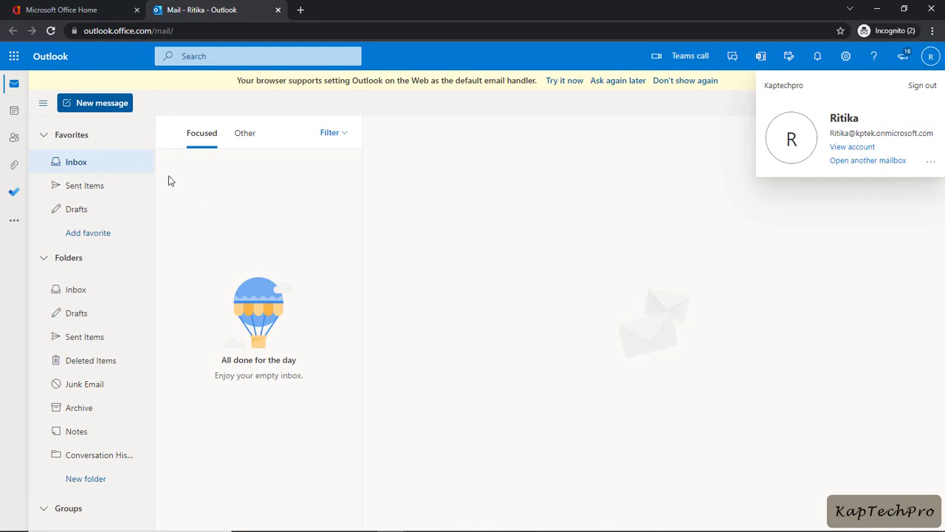
right_click(78, 263)
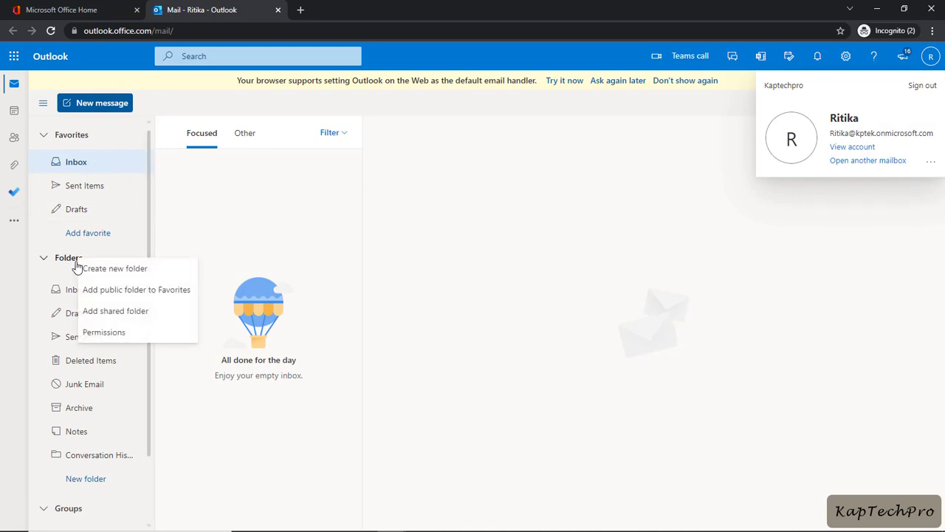
click(115, 311)
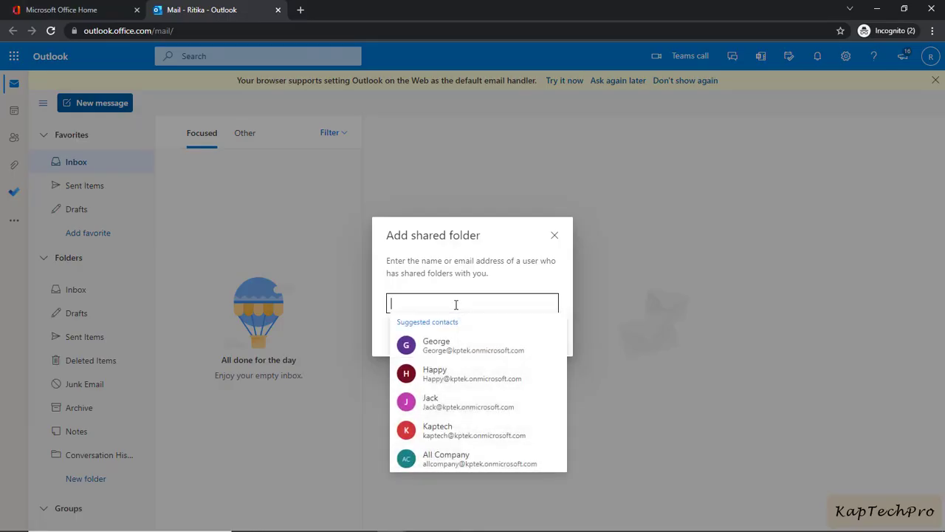
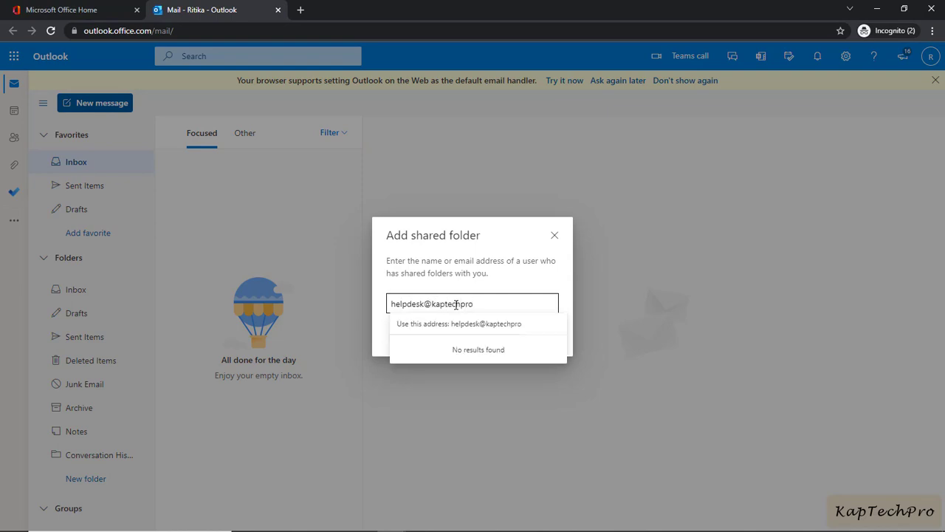
Step: Pick the resolved HELPDESK contact and add the shared mailbox to the folder list
click(517, 281)
click(518, 303)
click(495, 324)
click(479, 332)
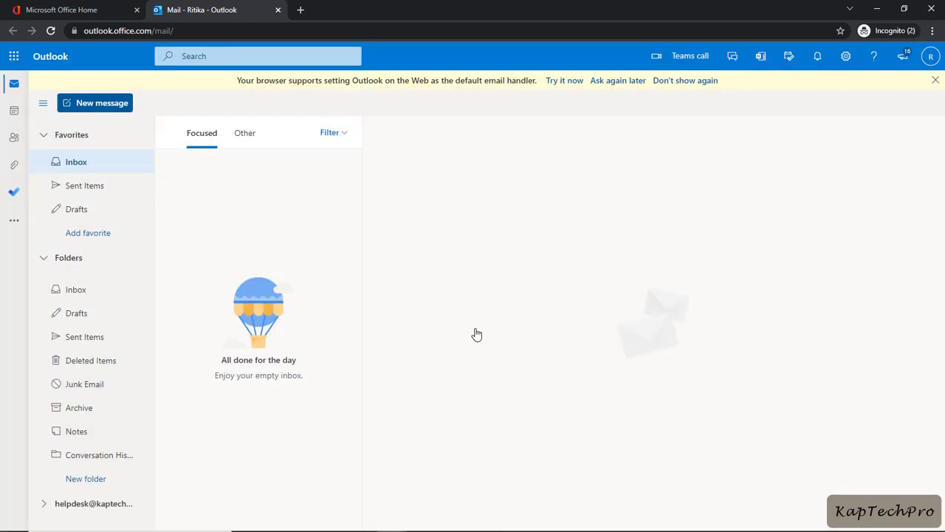
scroll(87, 418, down, 4)
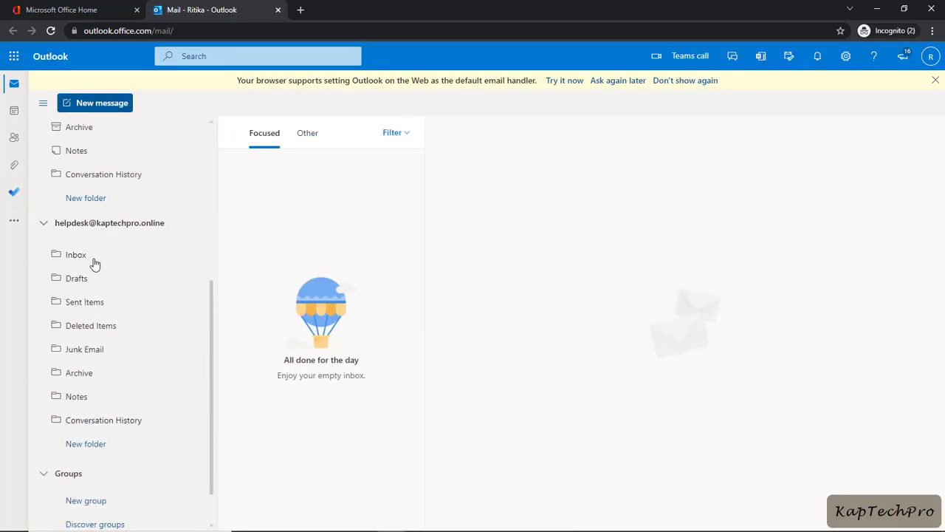
click(931, 57)
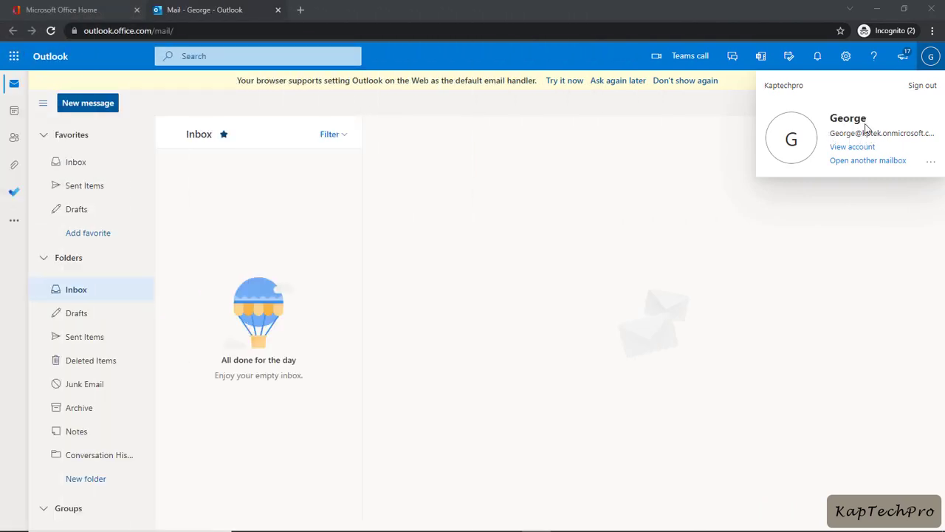
Step: Add the Helpdesk shared folder to the second user's mailbox via Add shared folder
right_click(76, 261)
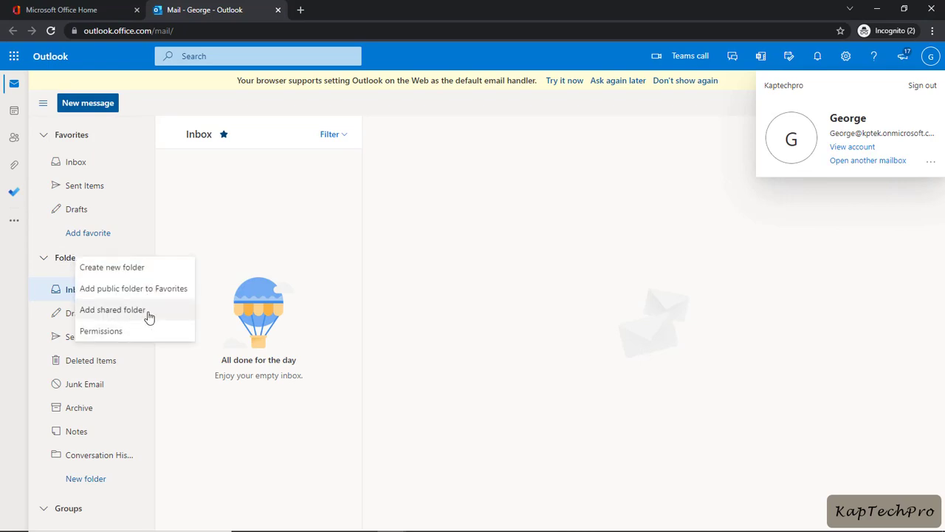
click(112, 310)
click(422, 304)
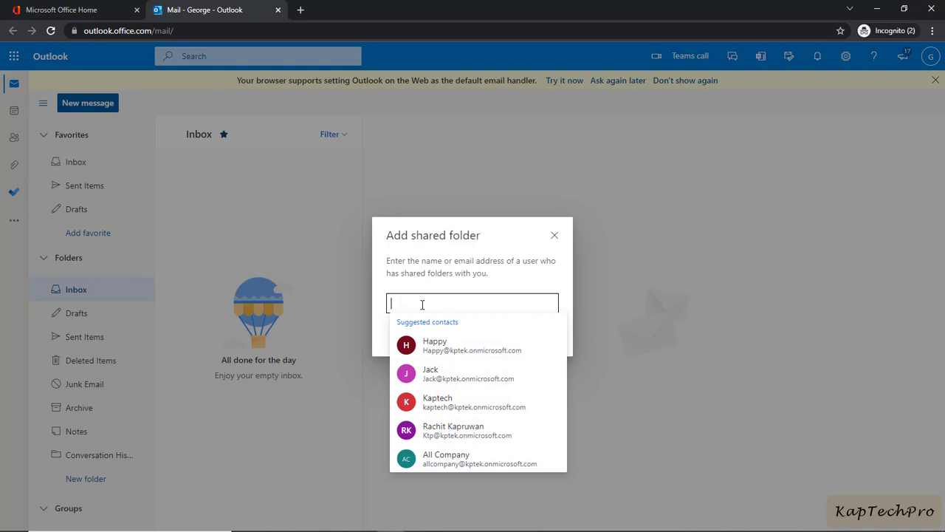
text(Helpde)
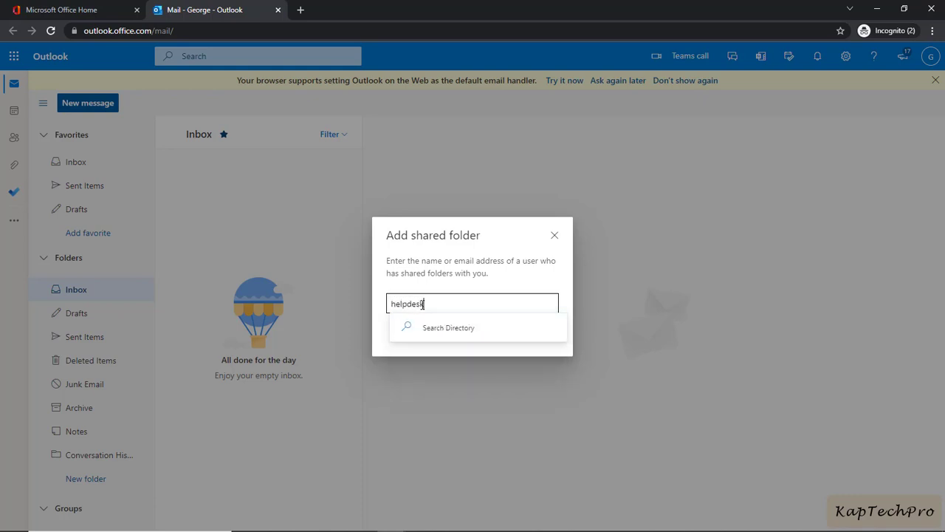
key(Return)
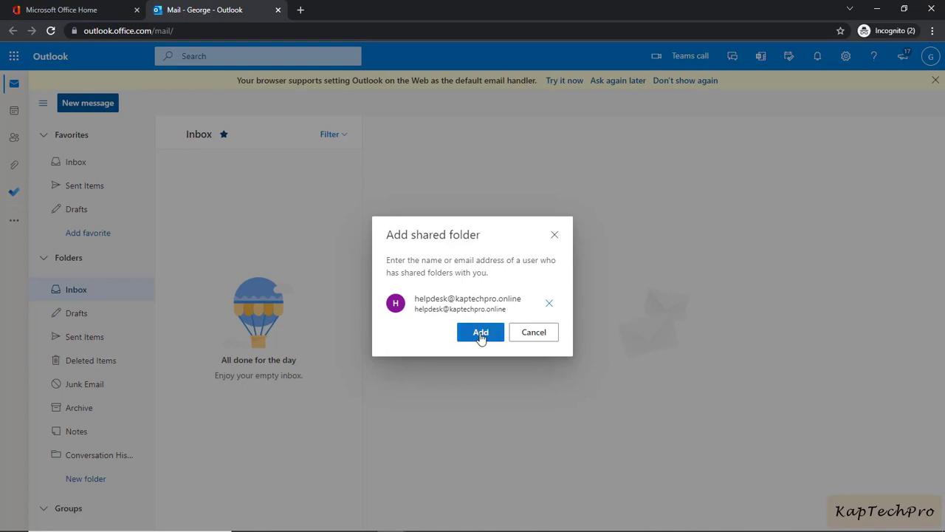
click(480, 334)
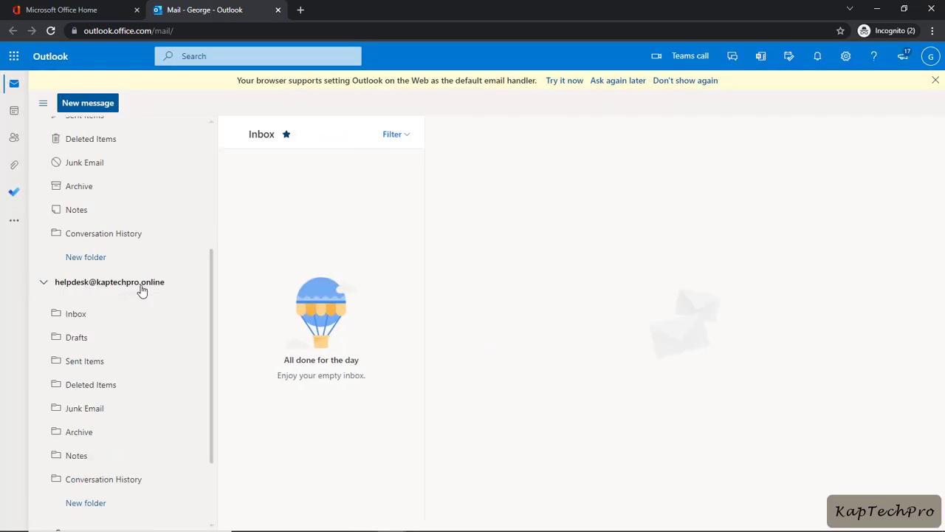
click(930, 57)
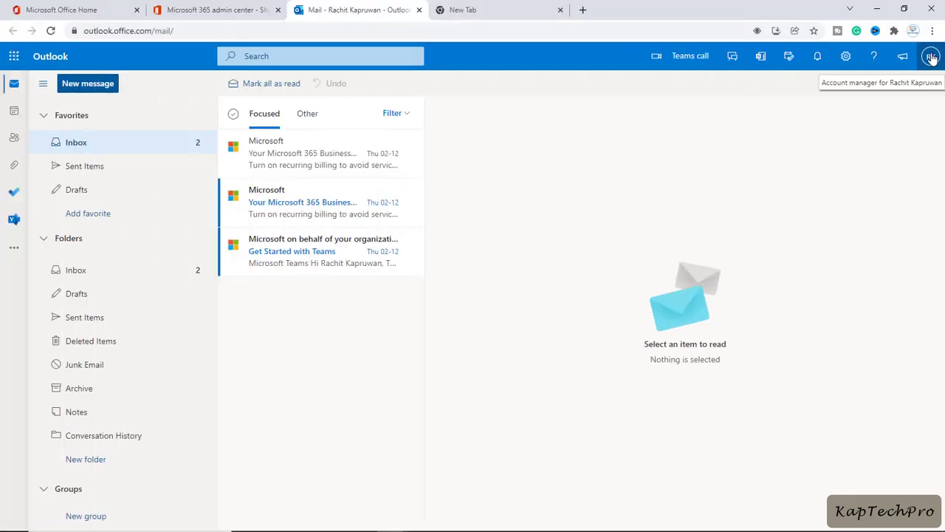
Step: Compose and send an email with subject TEST to the helpdesk mailbox
click(931, 58)
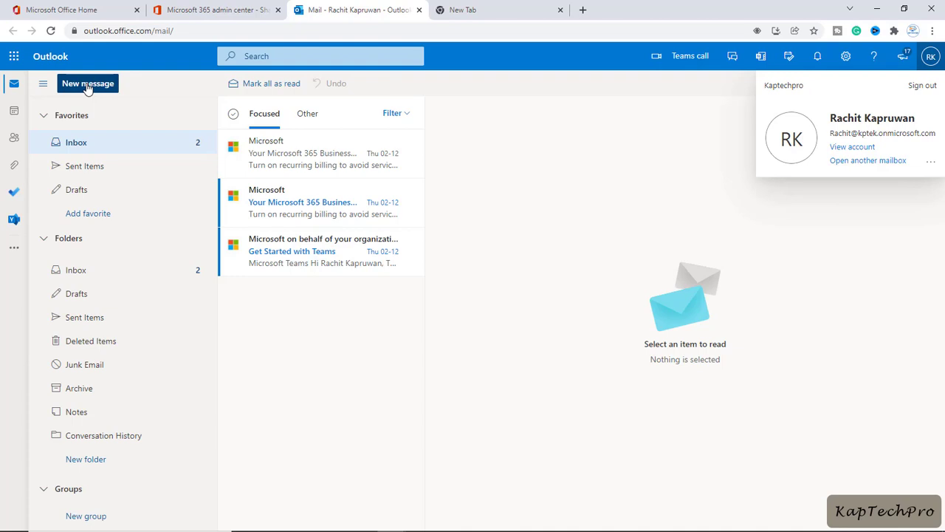
click(101, 88)
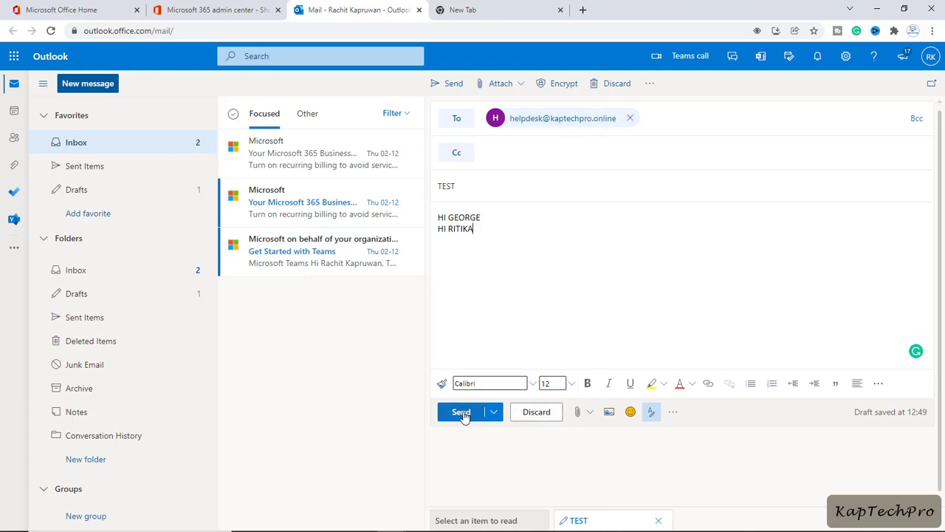
click(462, 413)
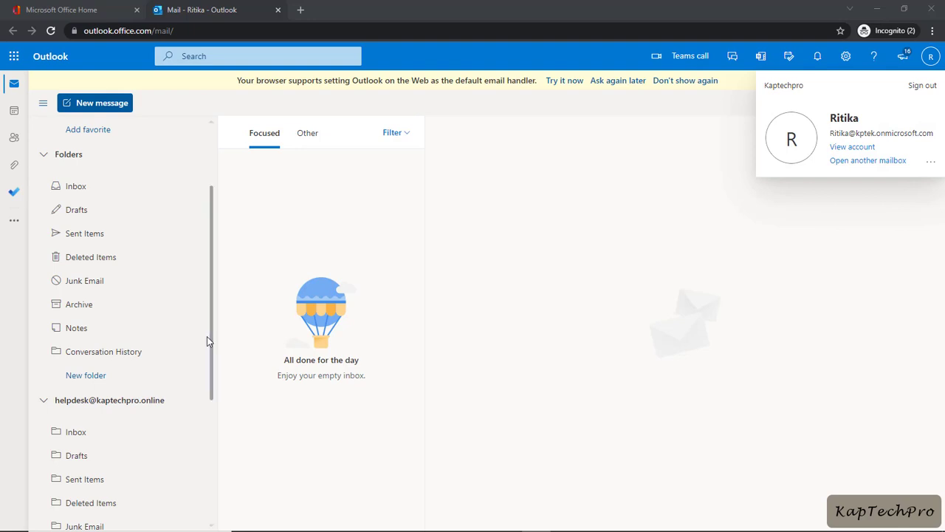
Step: Open the HELPDESK Inbox and read the received TEST message
scroll(131, 384, down, 2)
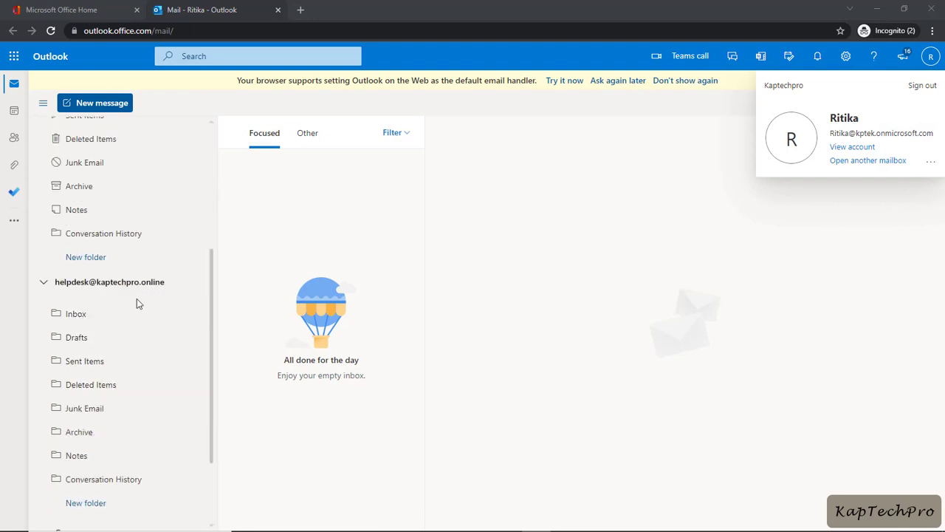
click(87, 317)
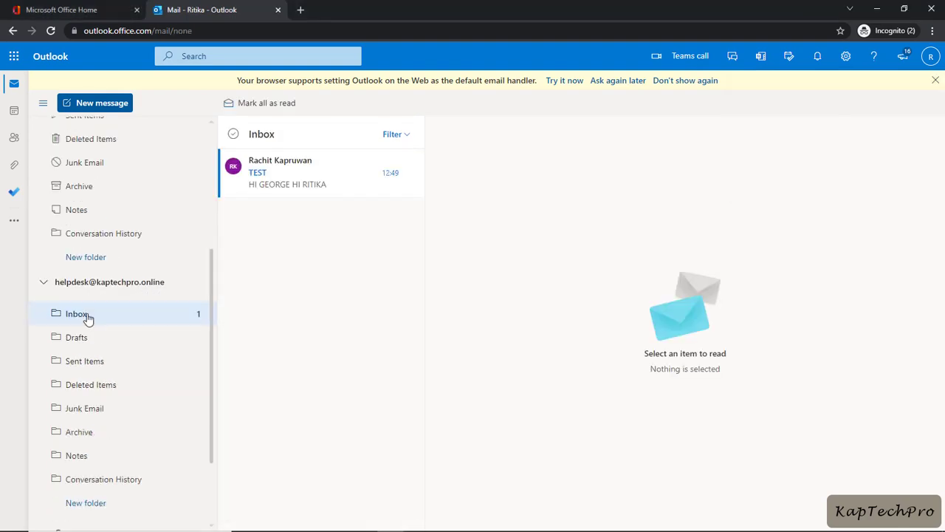
click(290, 185)
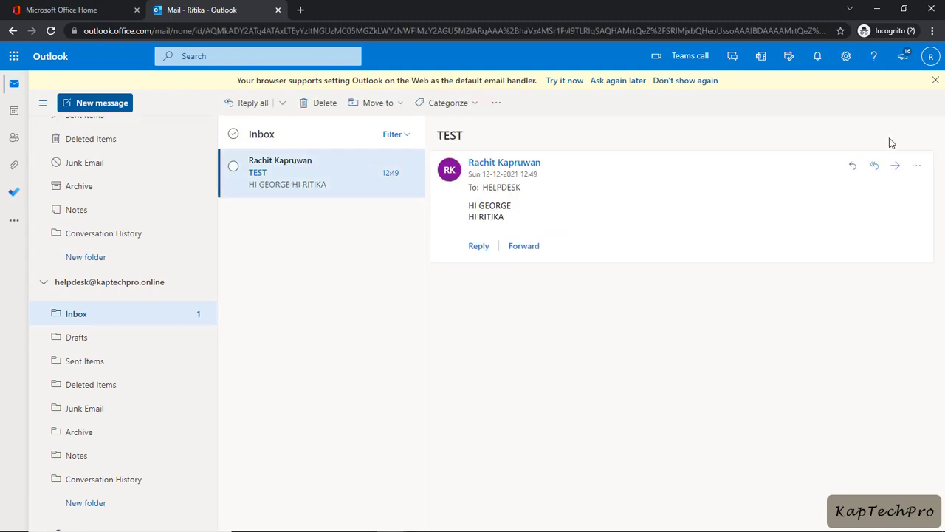
click(934, 63)
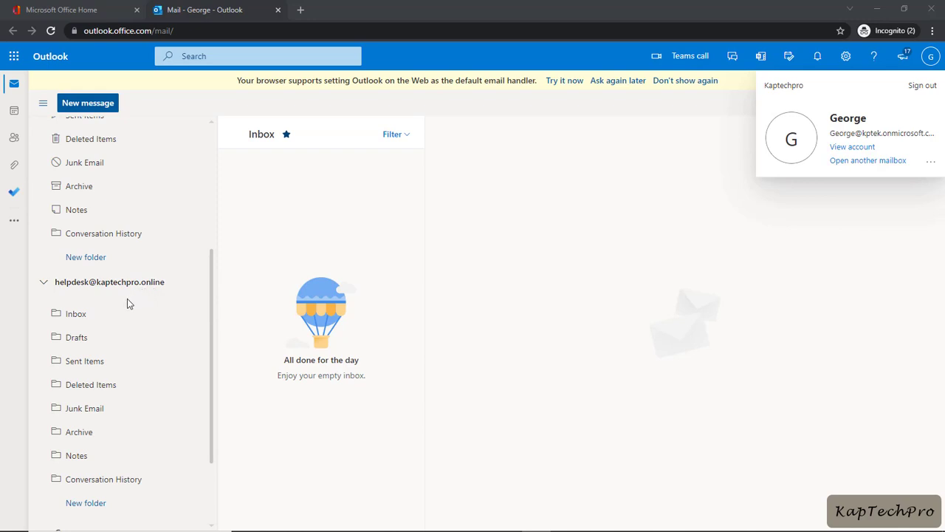
Step: Open the TEST email in the HELPDESK inbox and start a reply to it
click(85, 317)
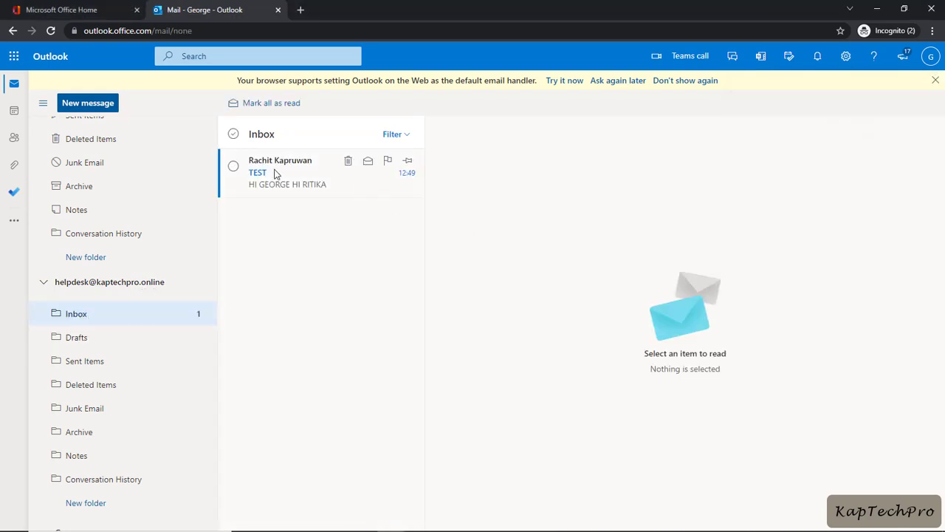
click(276, 174)
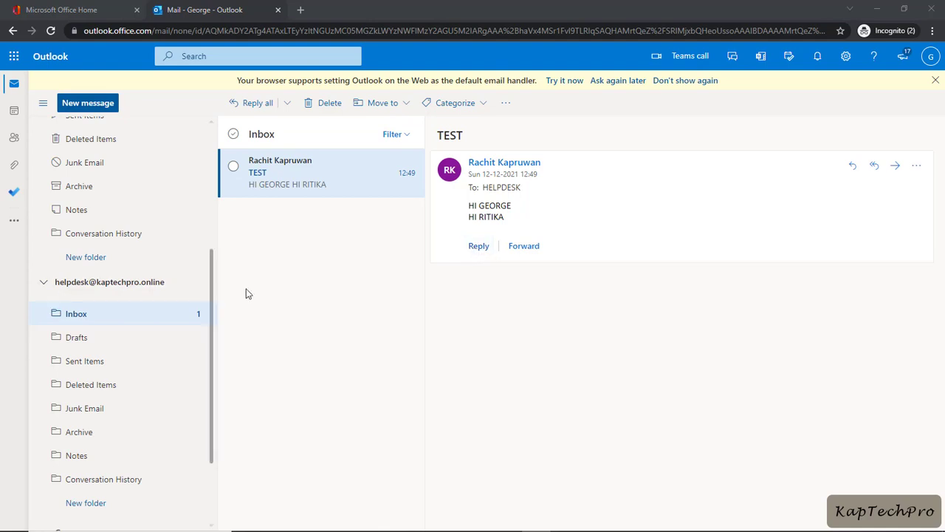
click(477, 247)
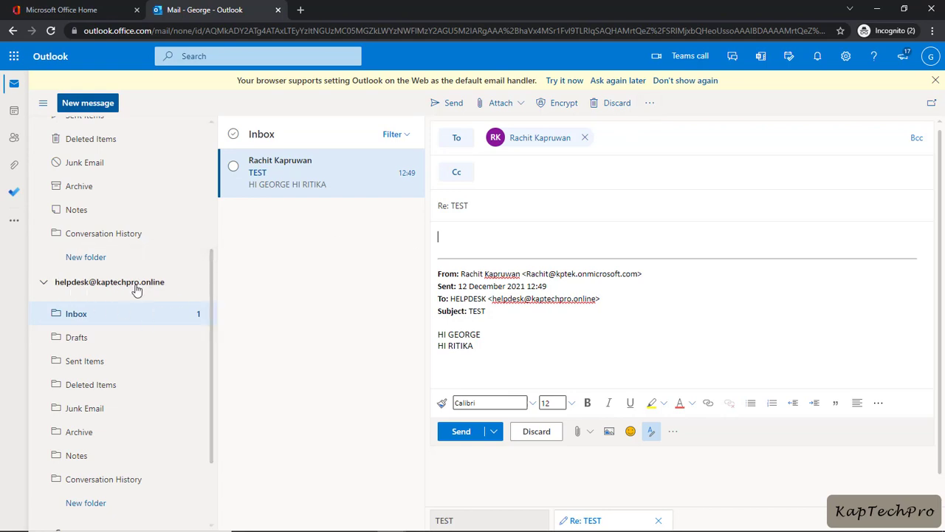
Step: Send the reply from the helpdesk address, then view it from HELPDESK in the sender's inbox
click(649, 105)
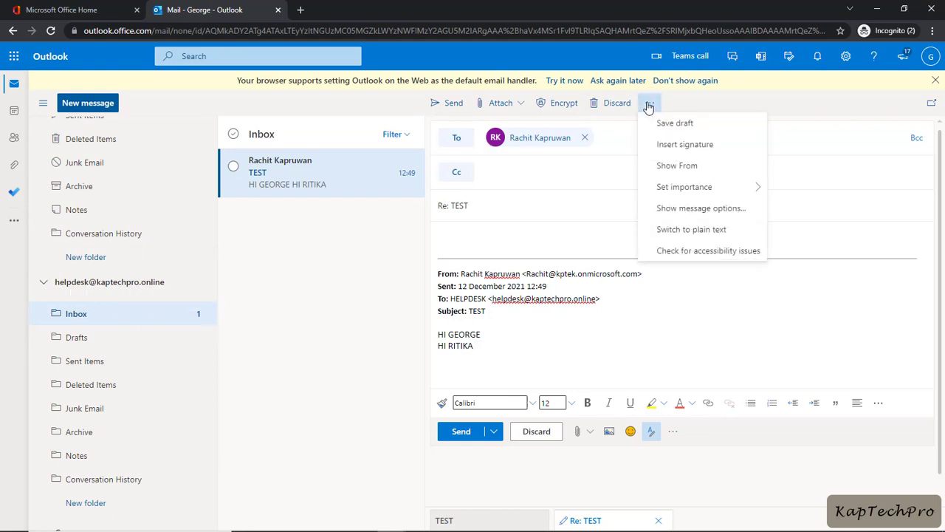
click(675, 171)
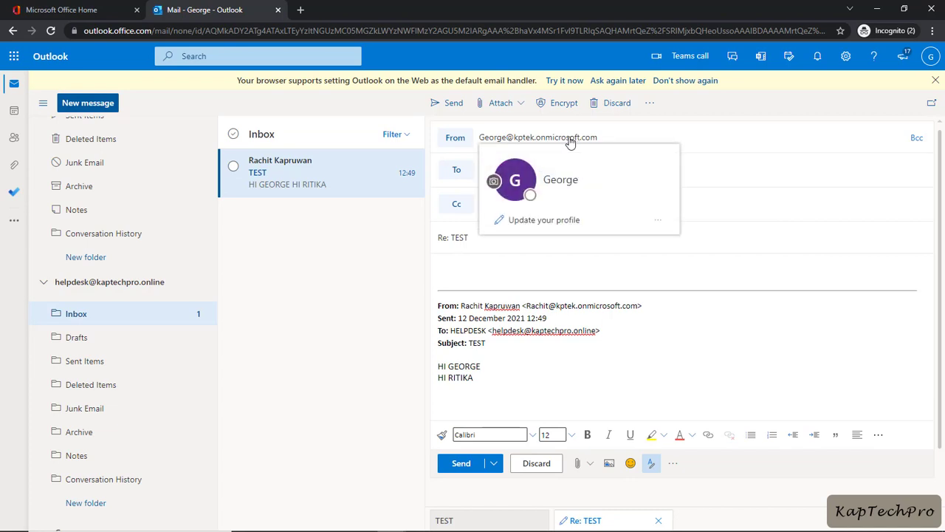
click(454, 139)
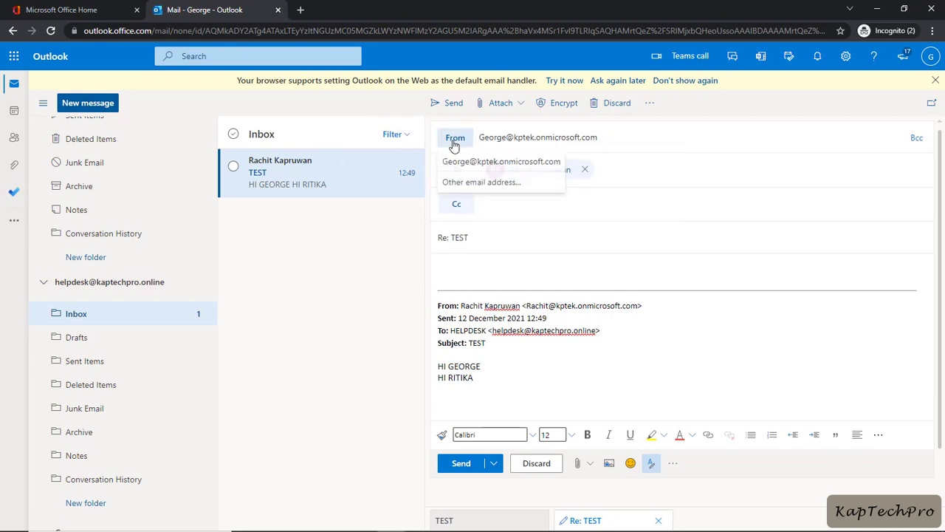
click(504, 189)
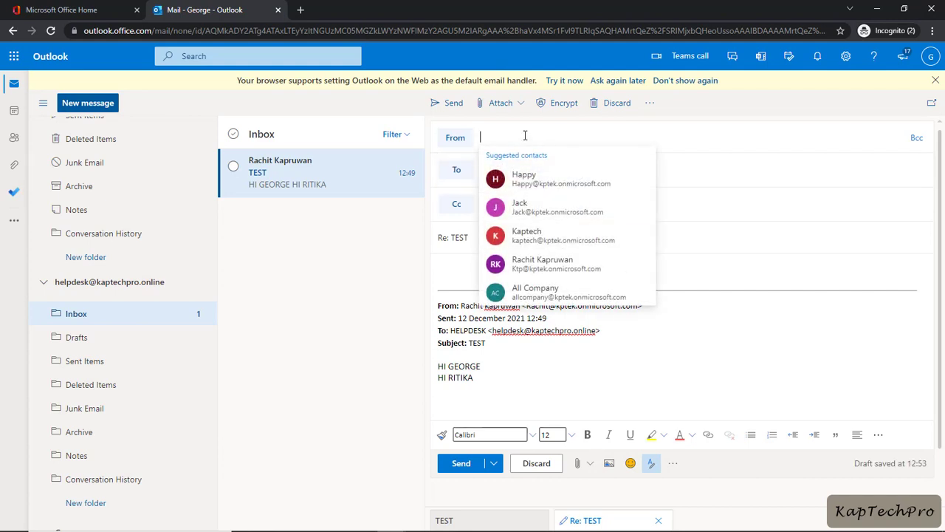
text(hel)
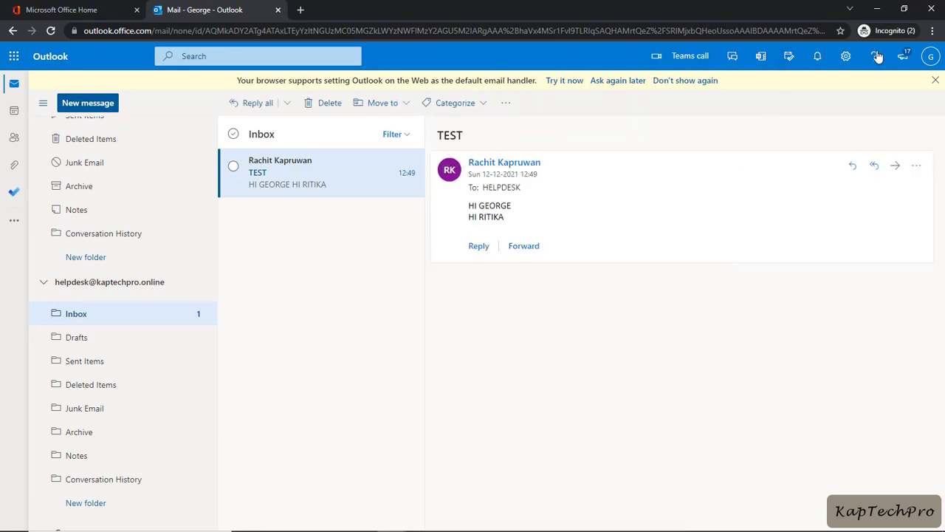
click(878, 10)
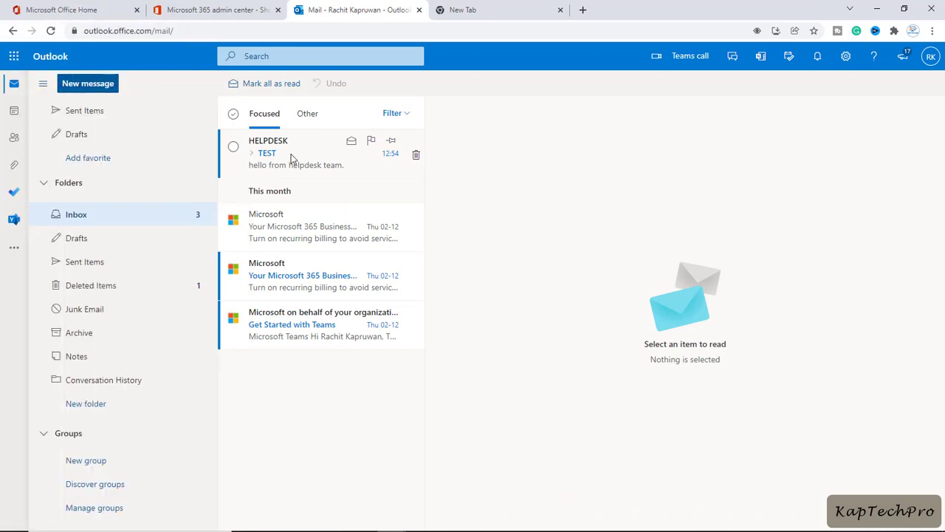
click(281, 164)
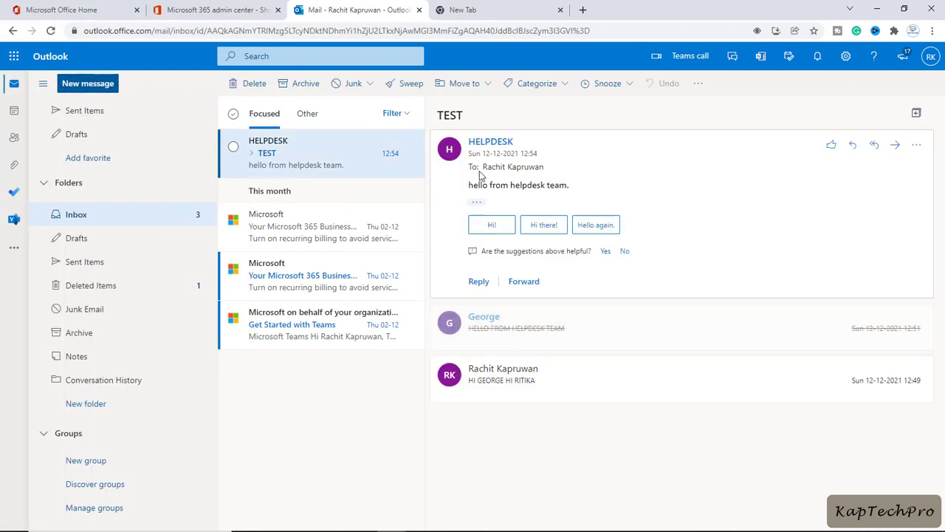